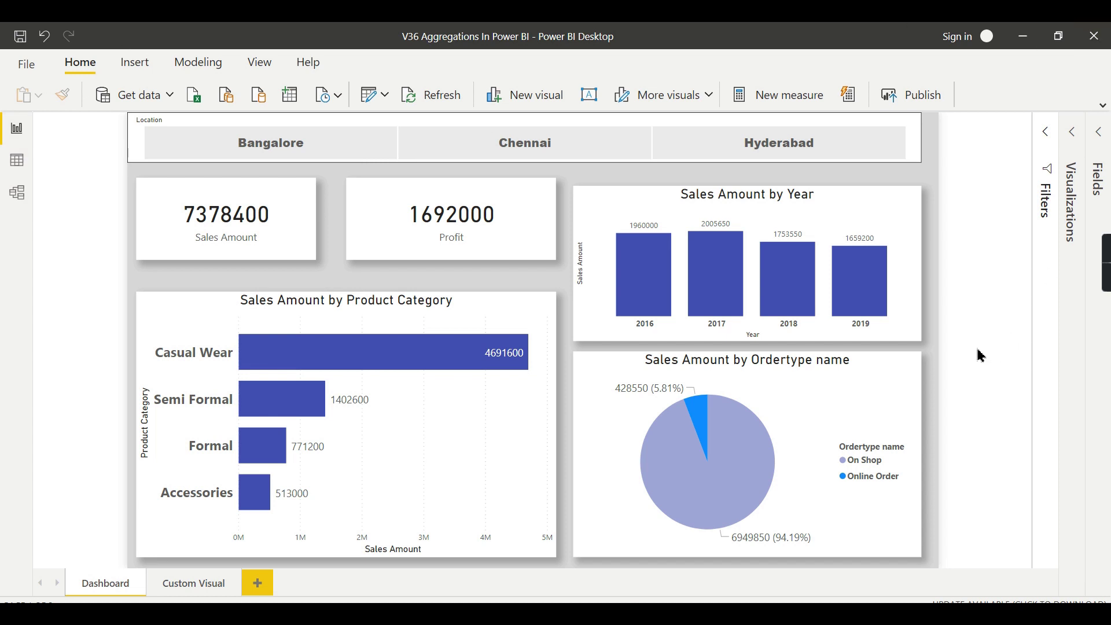
In Model view, place SalesData and Product side by side so their one-to-many relationship shows
left_click(1105, 133)
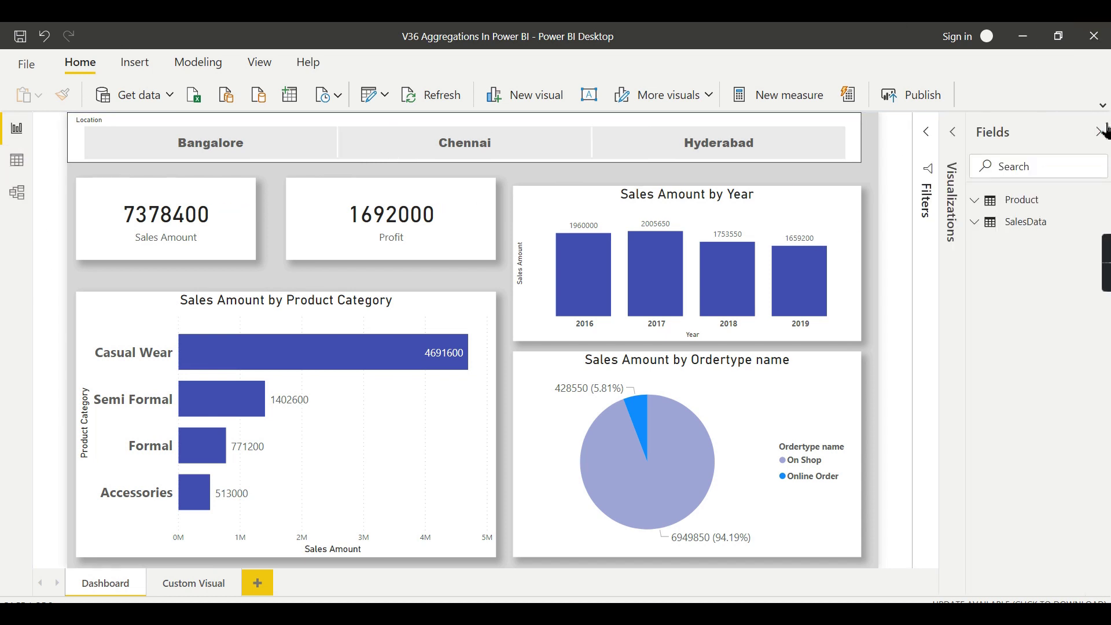
left_click(18, 193)
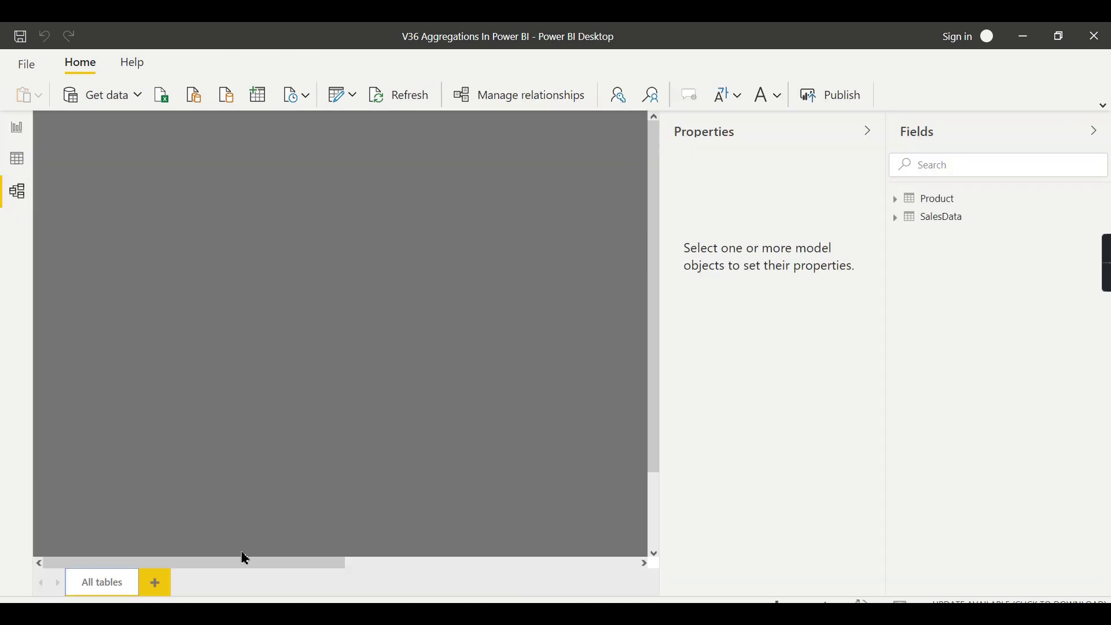
left_click_drag(246, 558, 491, 544)
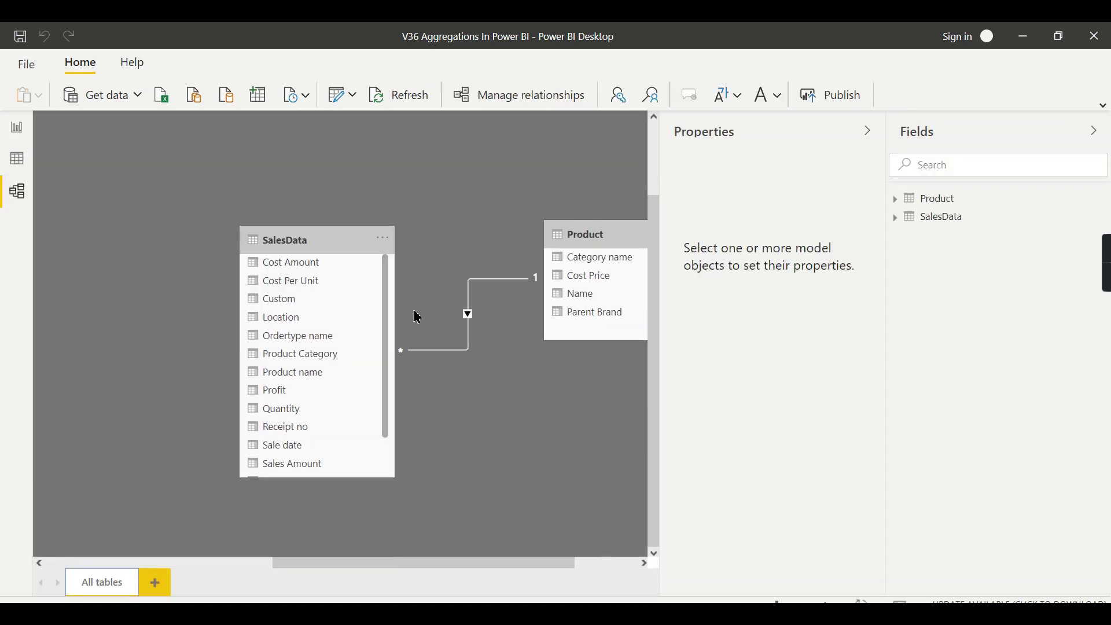
left_click_drag(590, 238, 538, 218)
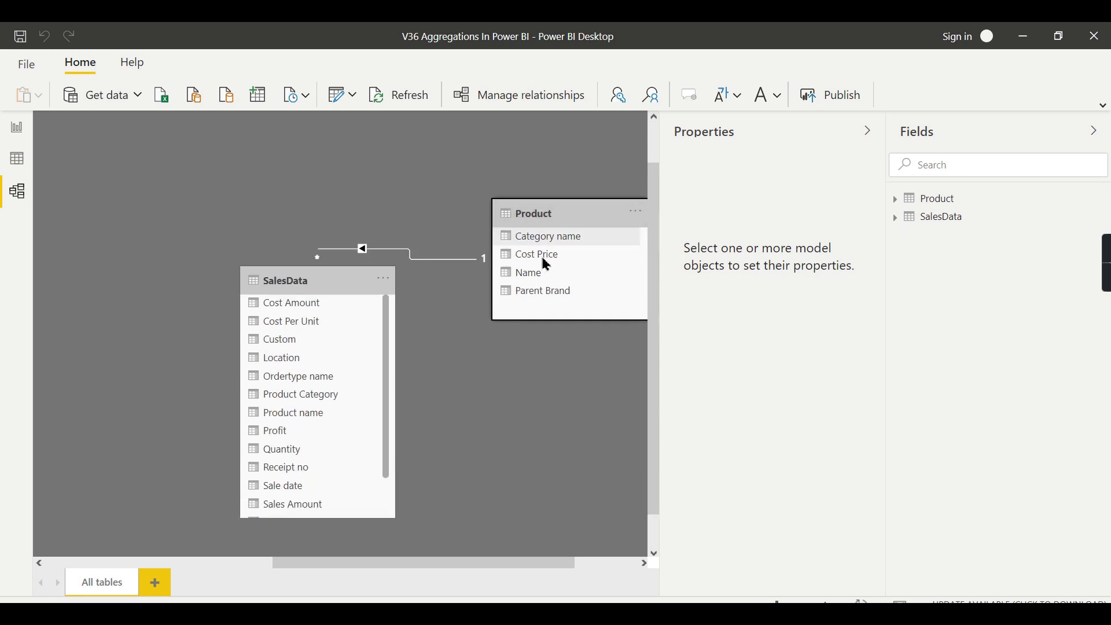
left_click_drag(280, 282, 216, 257)
left_click_drag(552, 218, 491, 213)
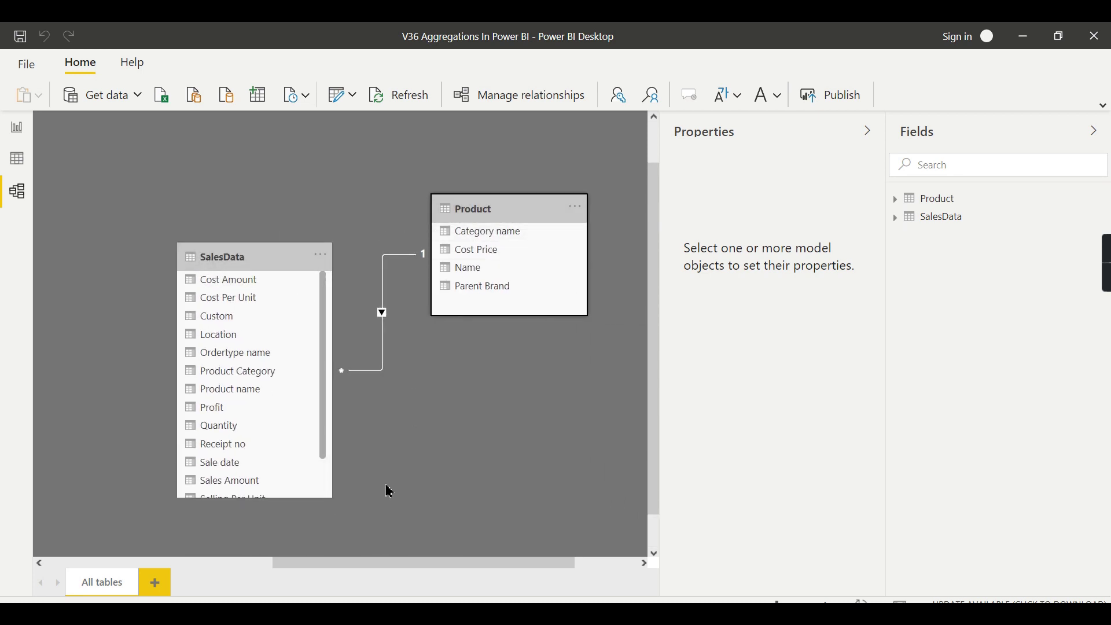
Browse the Product and SalesData rows in Data view, then go back to the sales dashboard
left_click(16, 158)
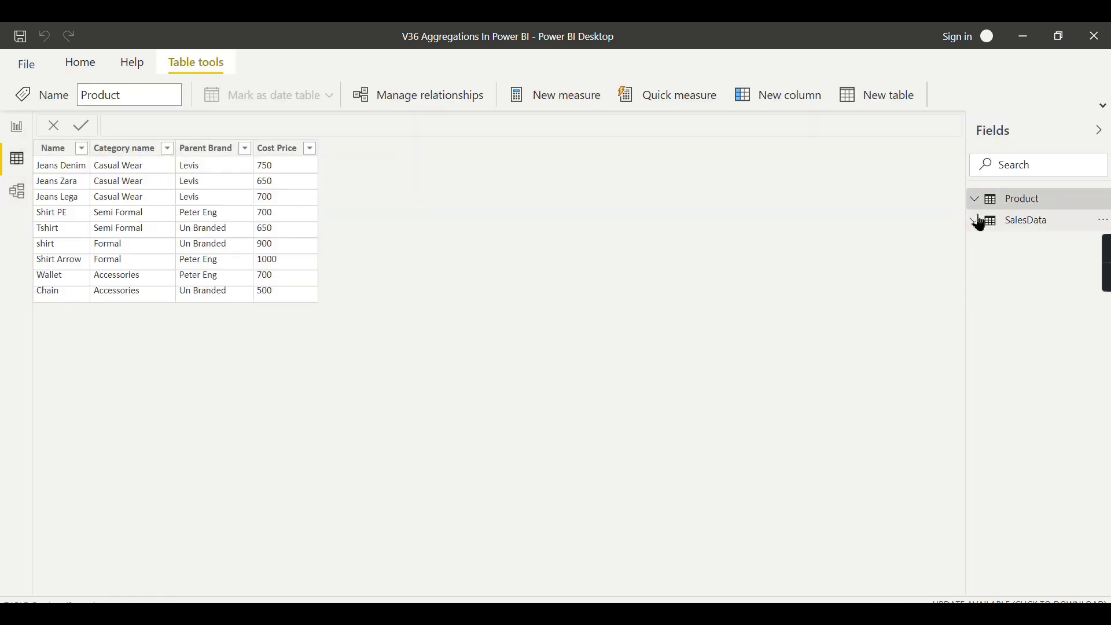
left_click(1025, 221)
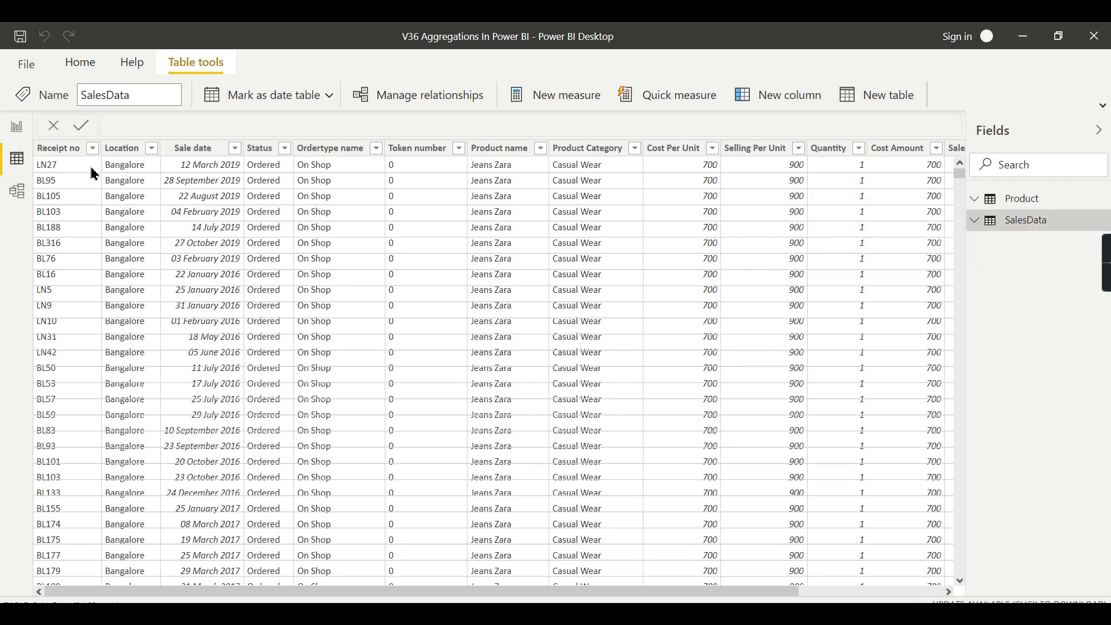
left_click(18, 129)
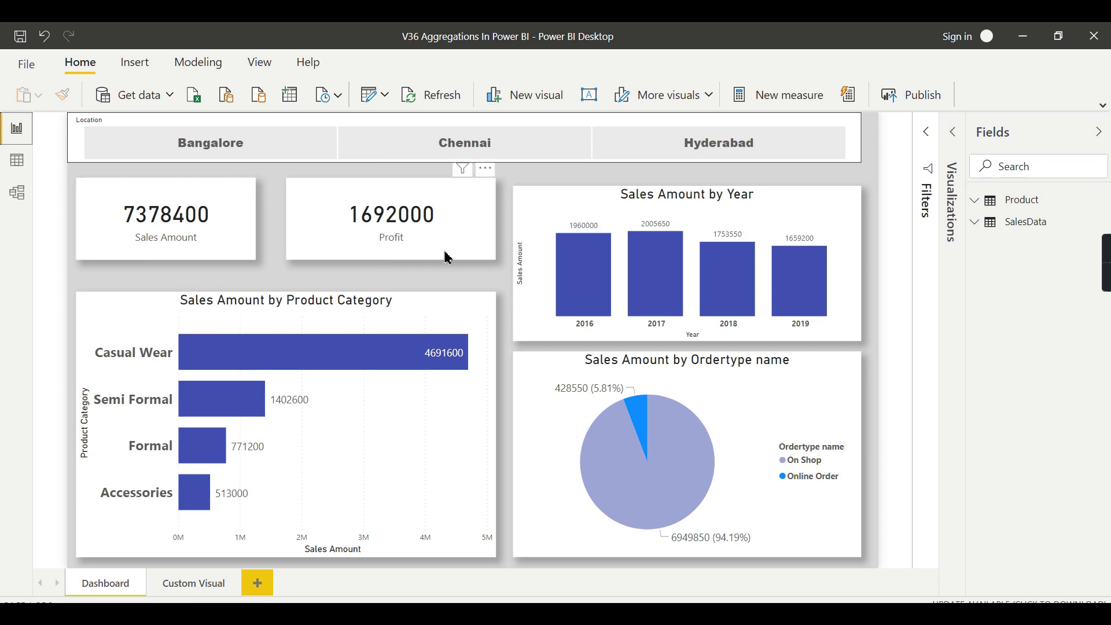
mouse_move(287, 417)
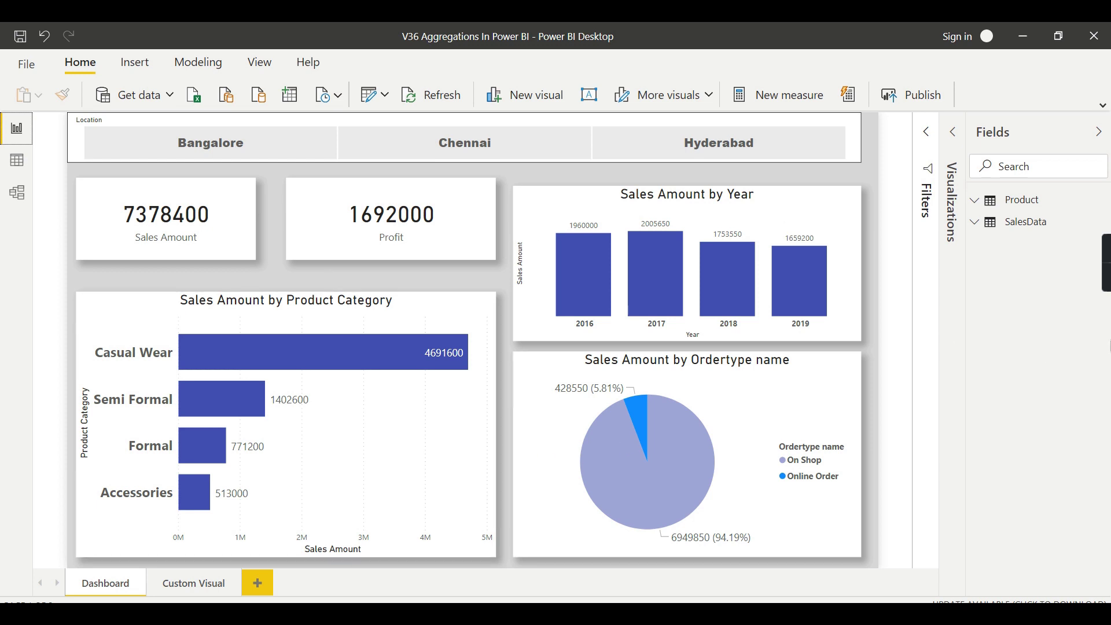
Expand the SalesData table in the Fields pane to show its fields
left_click(980, 228)
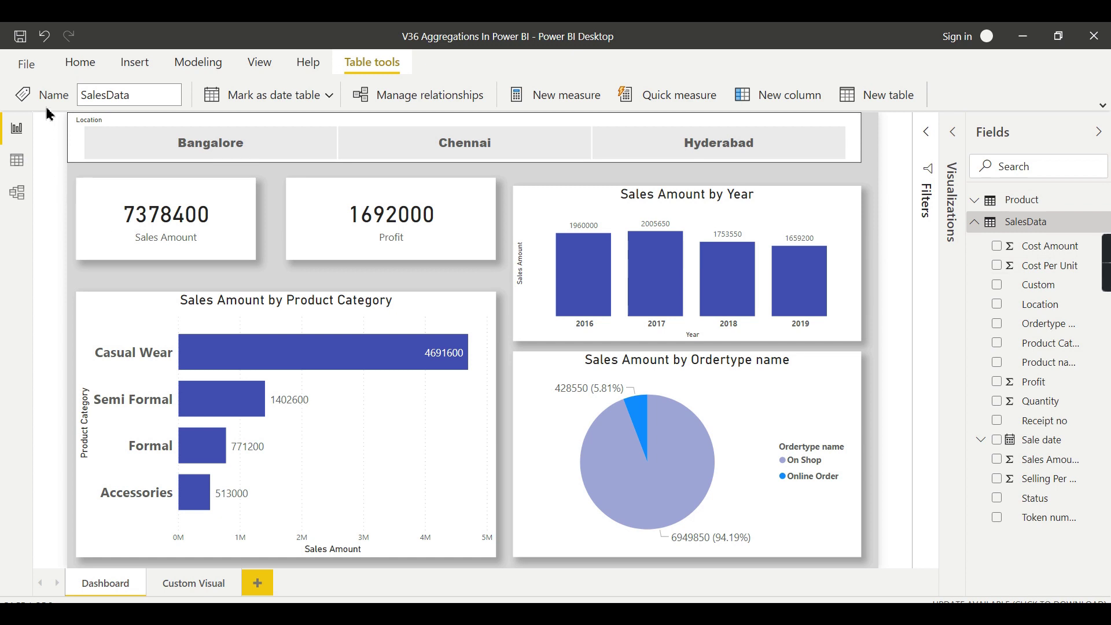
Open SalesData in Power Query Editor and review its applied steps, ending on the last one
left_click(80, 64)
left_click(376, 94)
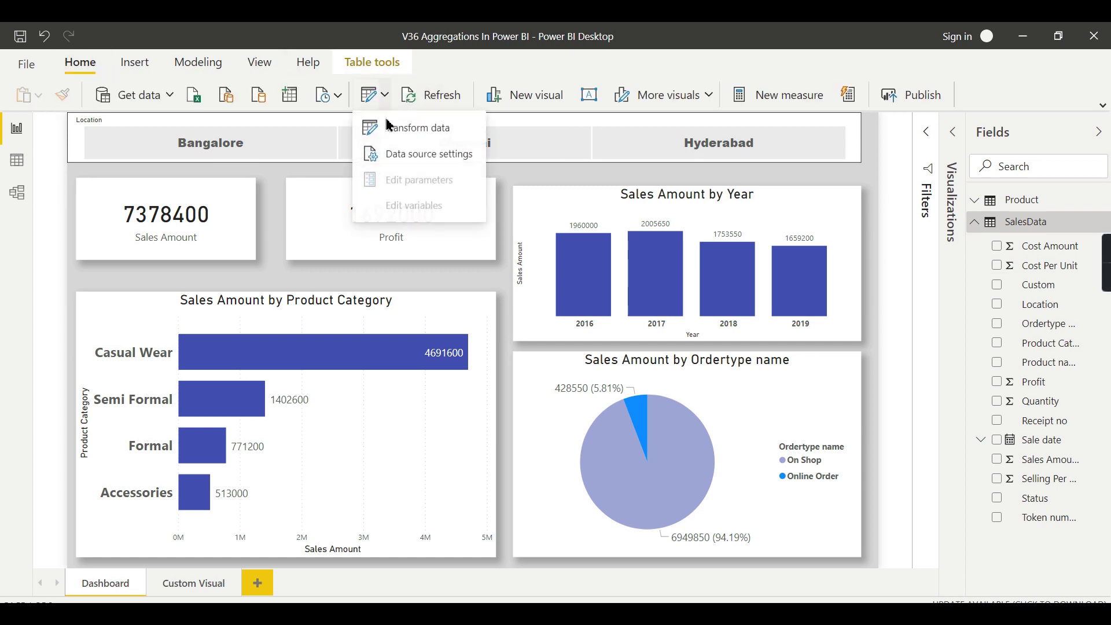
left_click(389, 124)
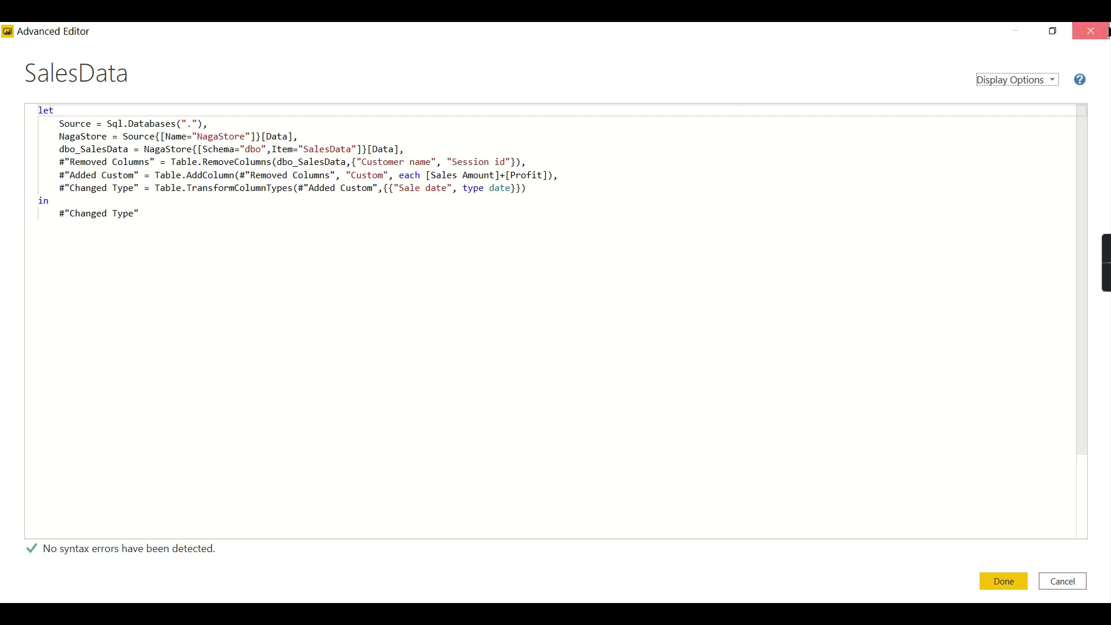
left_click(1107, 32)
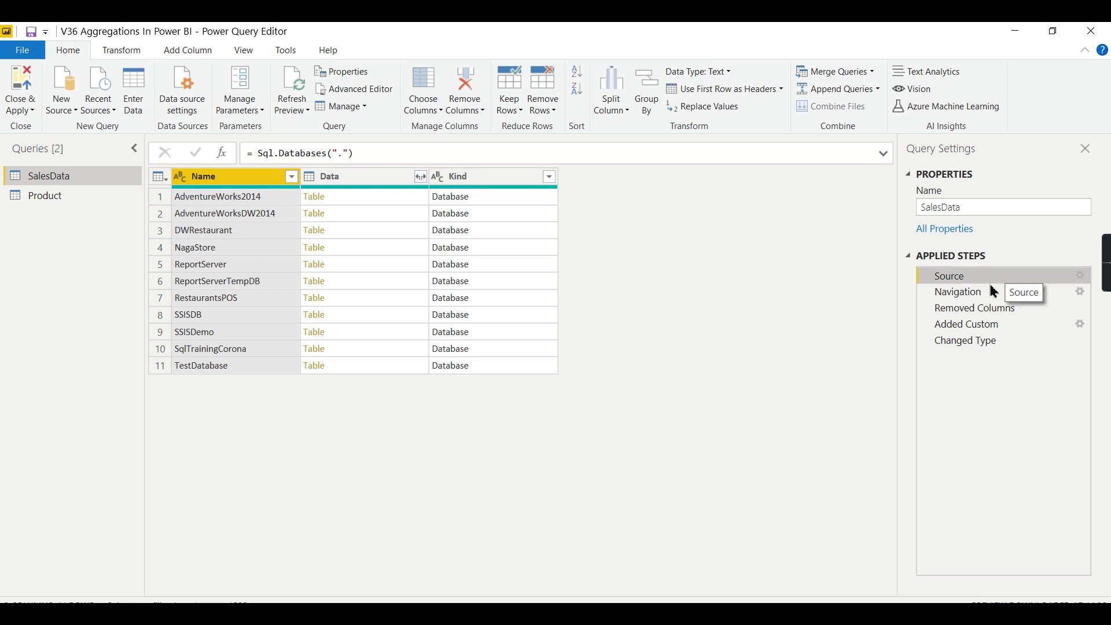
left_click(973, 292)
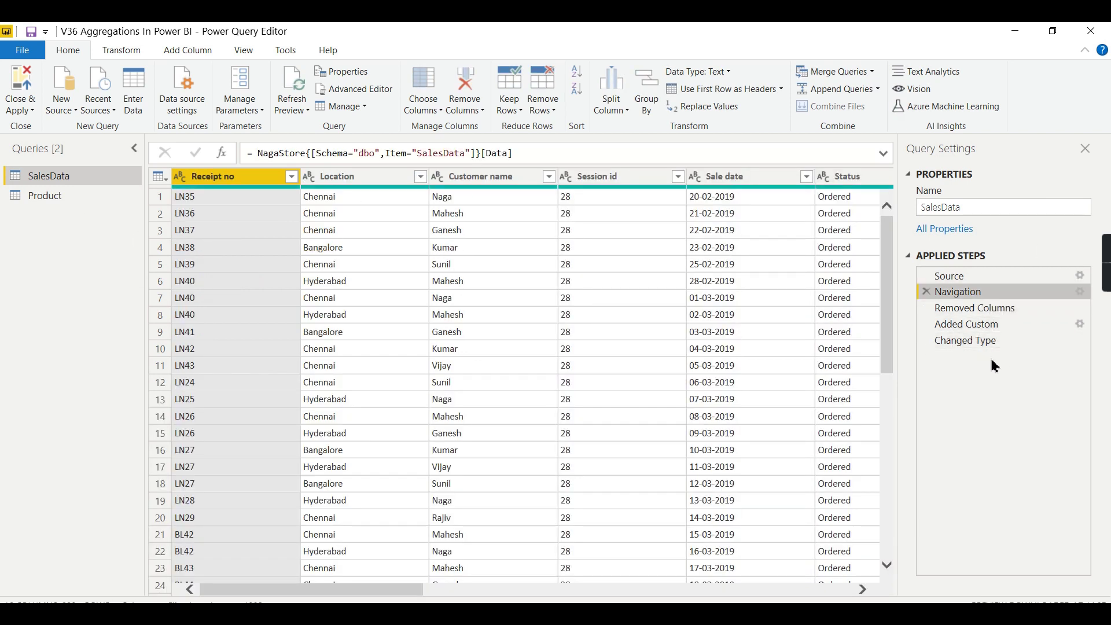
left_click(977, 308)
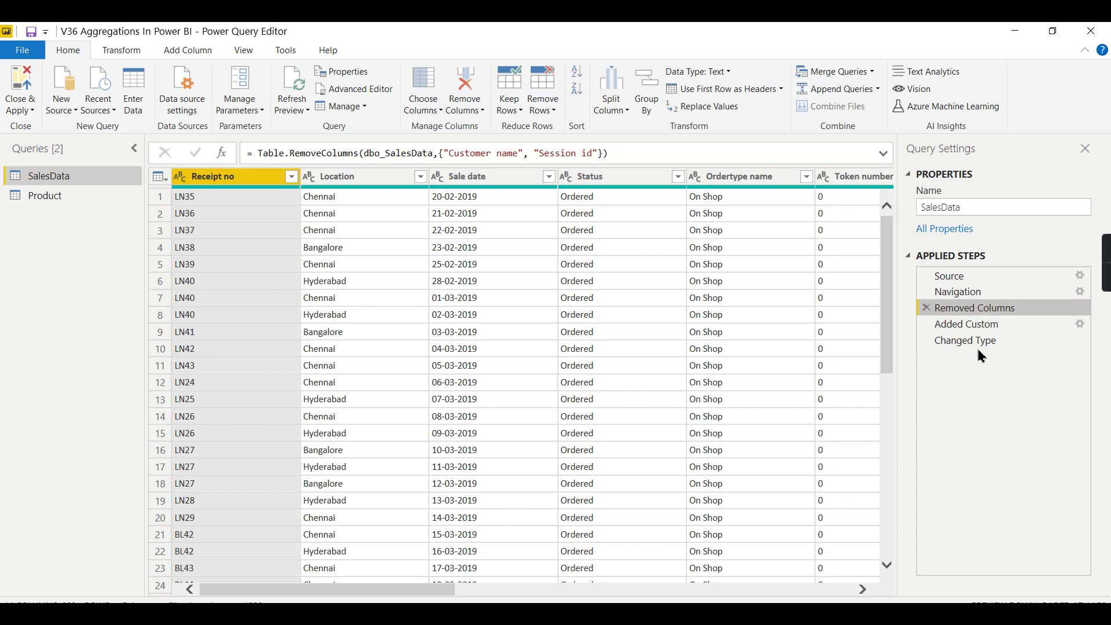
left_click(983, 340)
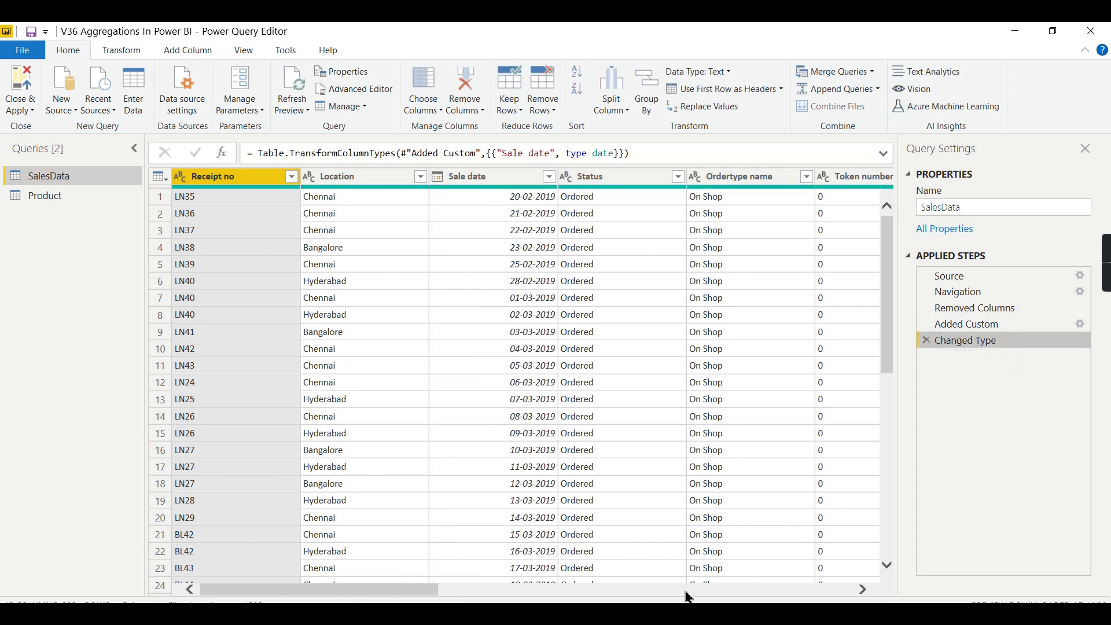
Select the Location, Sale date, Ordertype name, Product name and Product Category columns
left_click(373, 184)
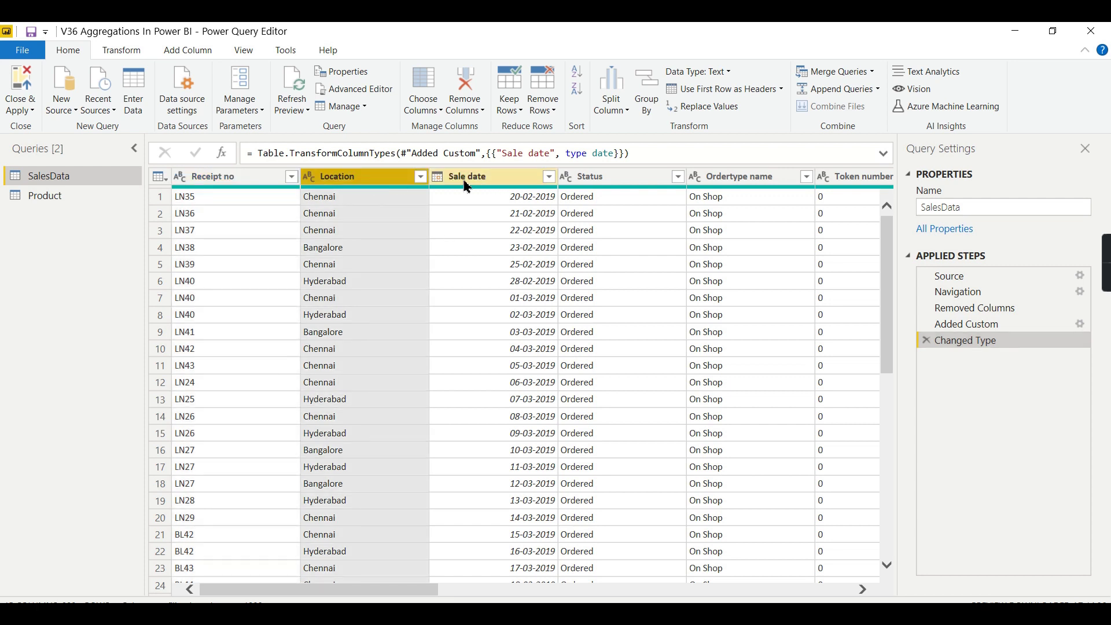
left_click(486, 186, "ctrl")
left_click(752, 183, "ctrl")
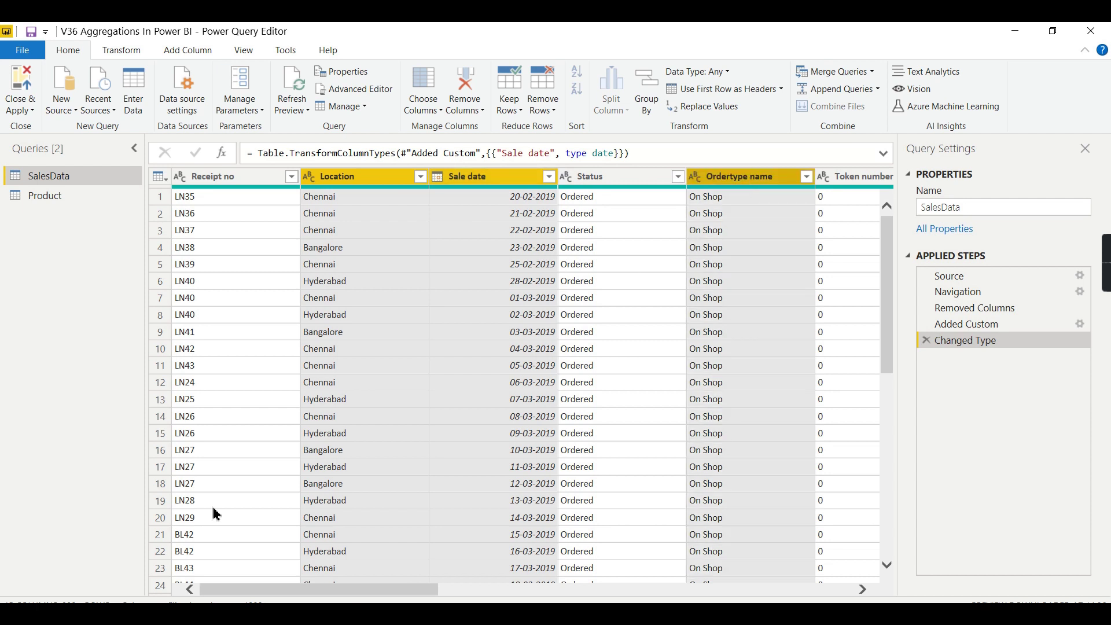
left_click_drag(277, 589, 426, 590)
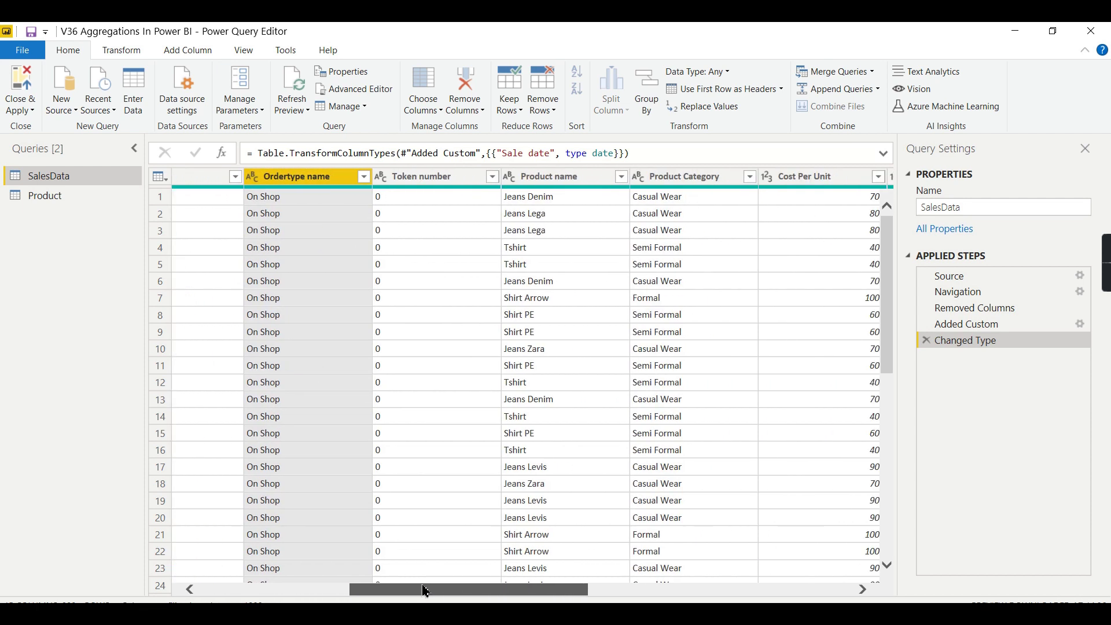
left_click(570, 179, "ctrl")
left_click(666, 180, "ctrl")
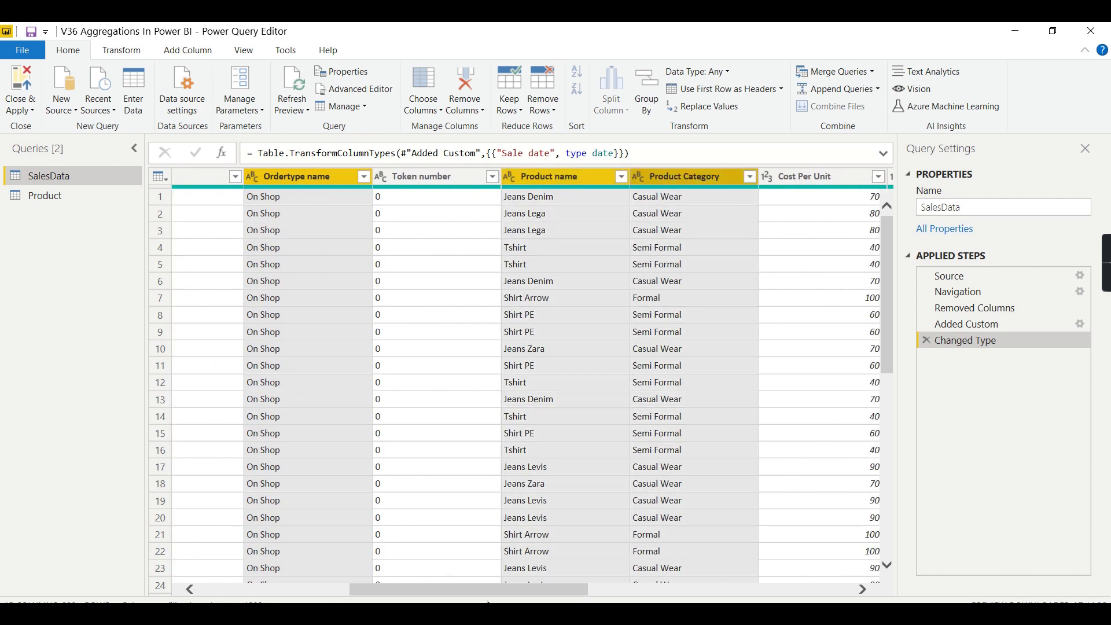
mouse_move(450, 594)
left_mouse_down()
mouse_move(653, 593)
mouse_move(463, 593)
left_mouse_up()
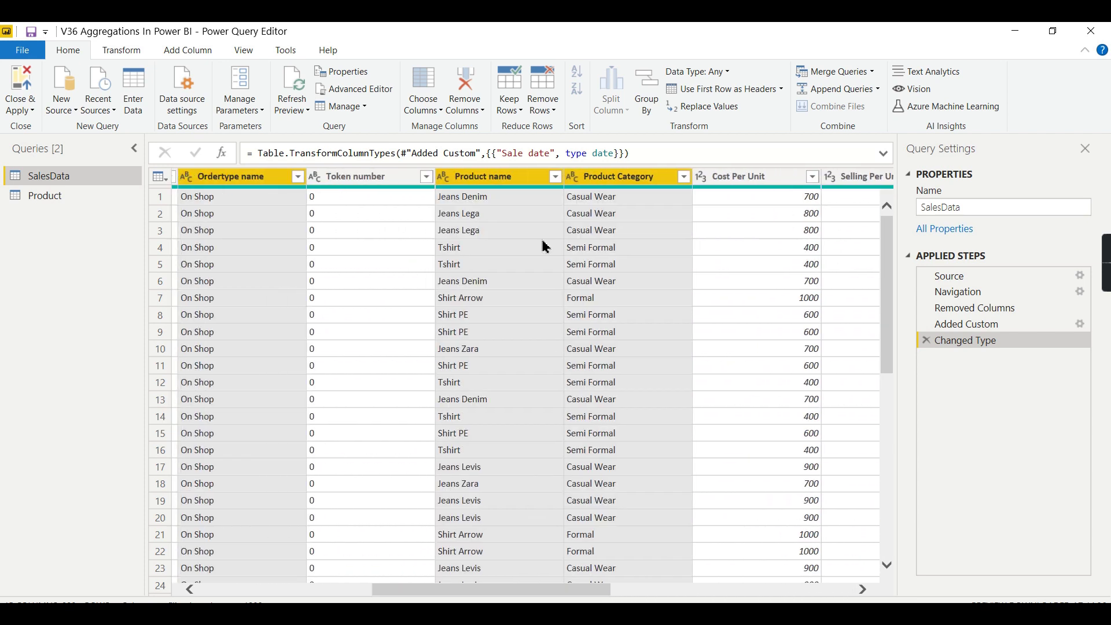
Start a Group By on the selected columns with a Sum of Sales Amount named 'Sales Amount'
right_click(470, 187)
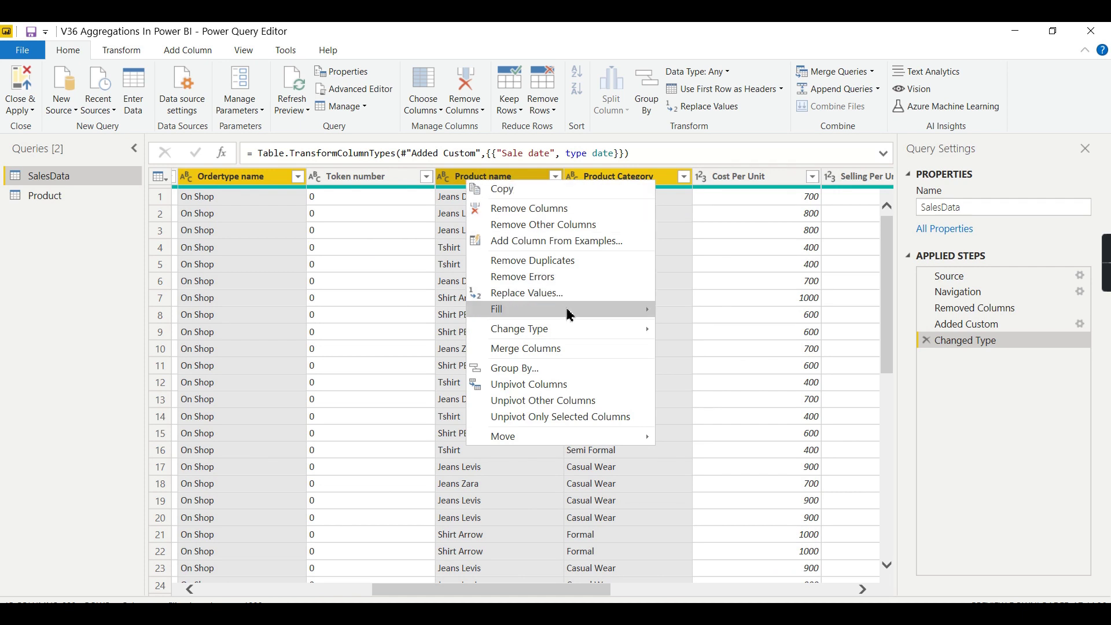
mouse_move(555, 328)
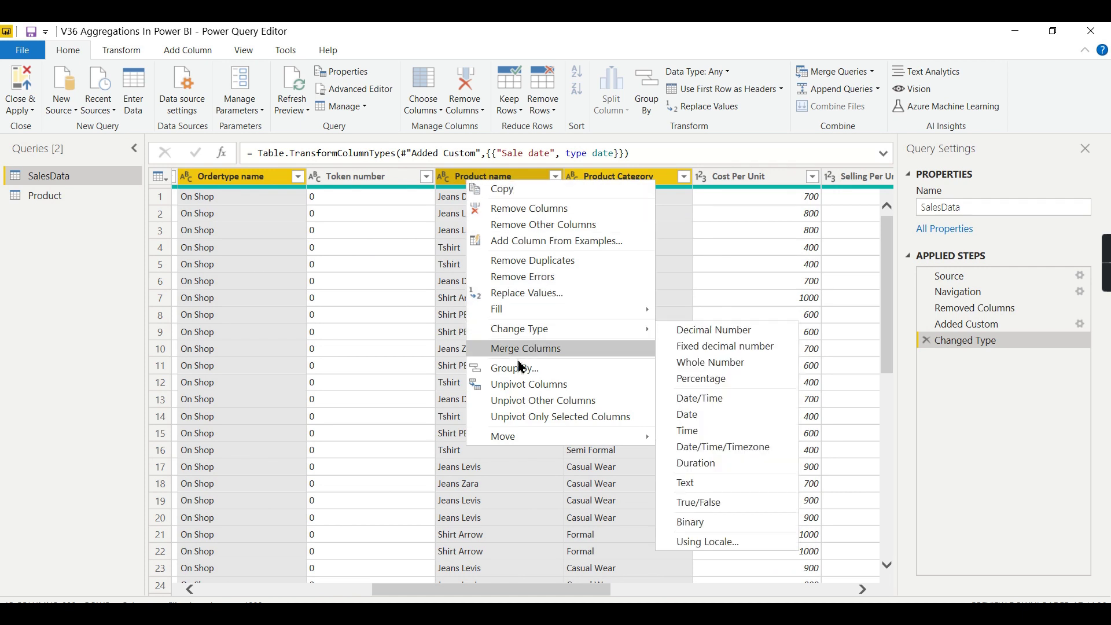
left_click(517, 370)
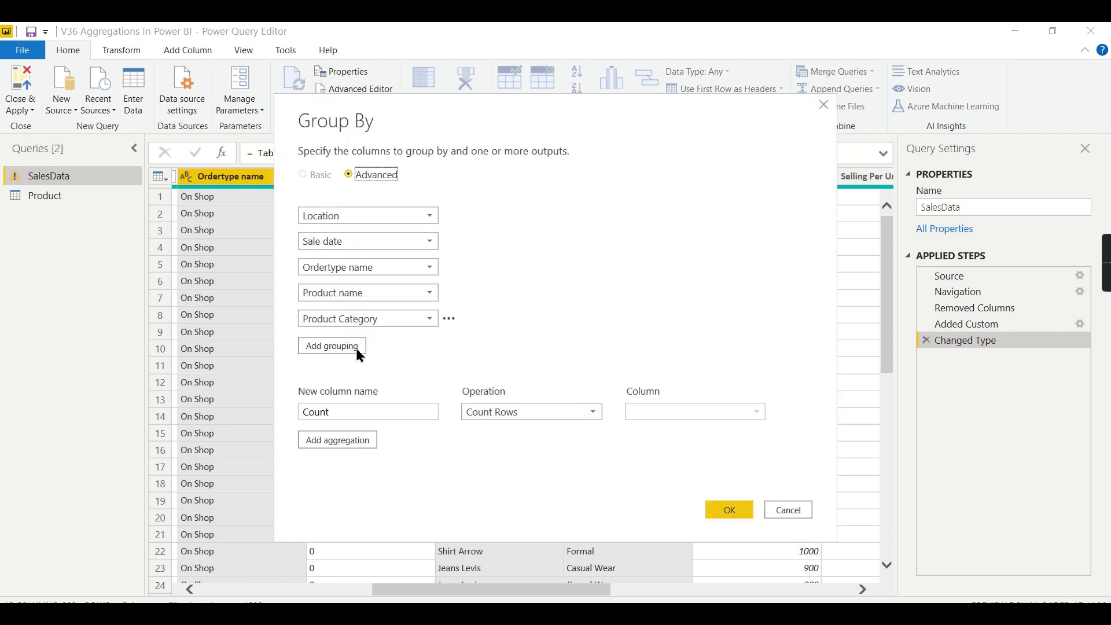
left_click(525, 411)
left_click(497, 429)
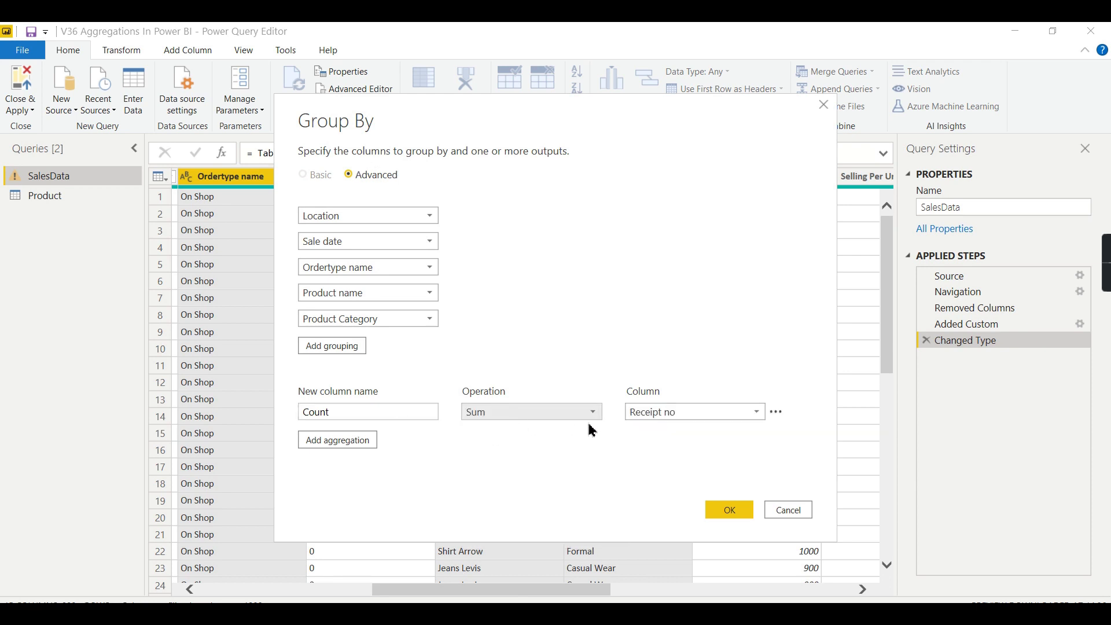
left_click(674, 412)
left_click(688, 363)
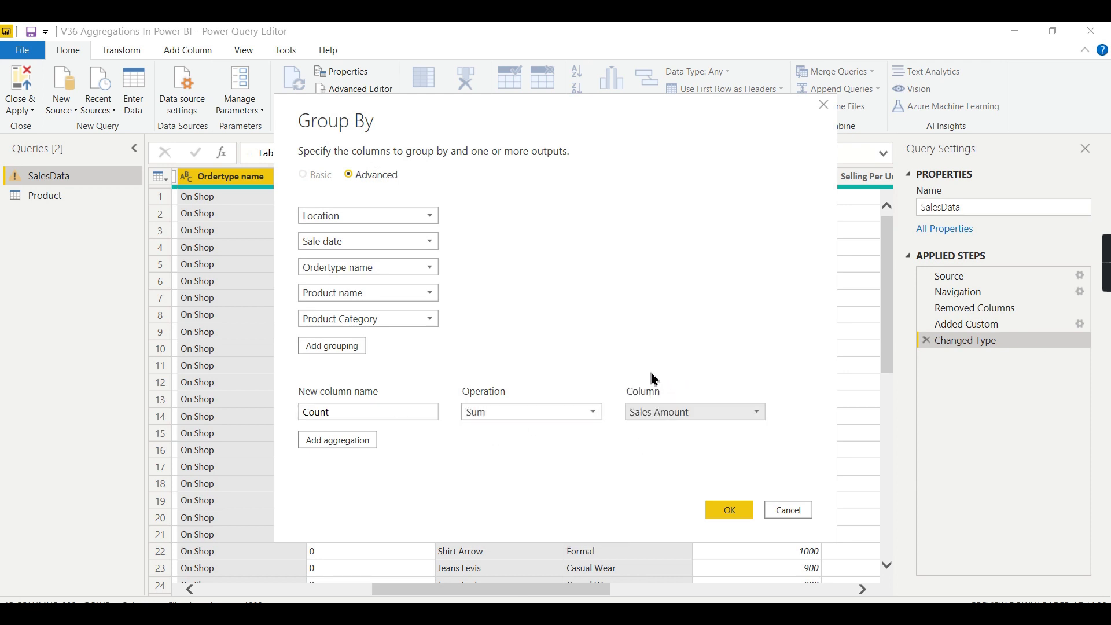
left_click_drag(382, 412, 258, 420)
type("Sales Am")
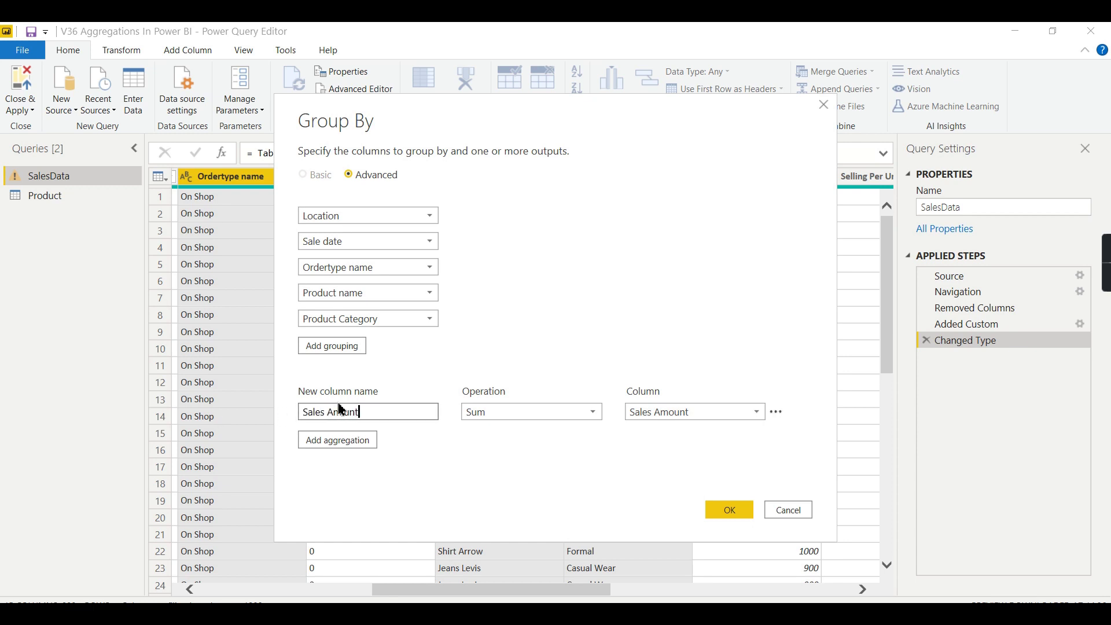
left_click_drag(343, 412, 446, 420)
type("o")
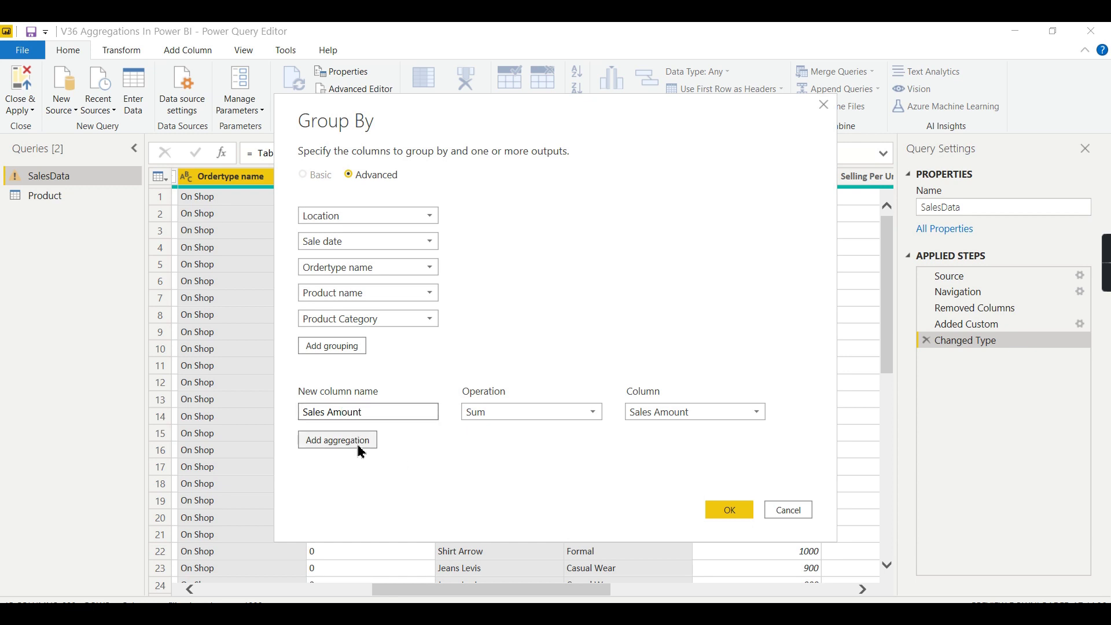
Add a second aggregation summing Profit into a column named 'Profit', and confirm the grouping
left_click(355, 449)
left_click(549, 447)
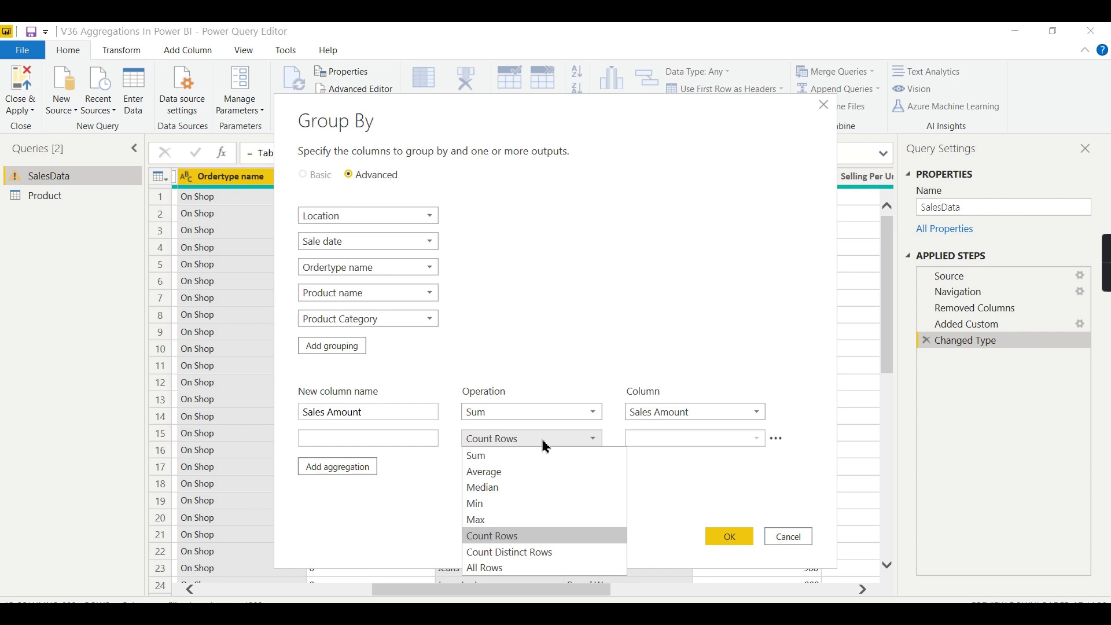
left_click(594, 457)
left_click(665, 440)
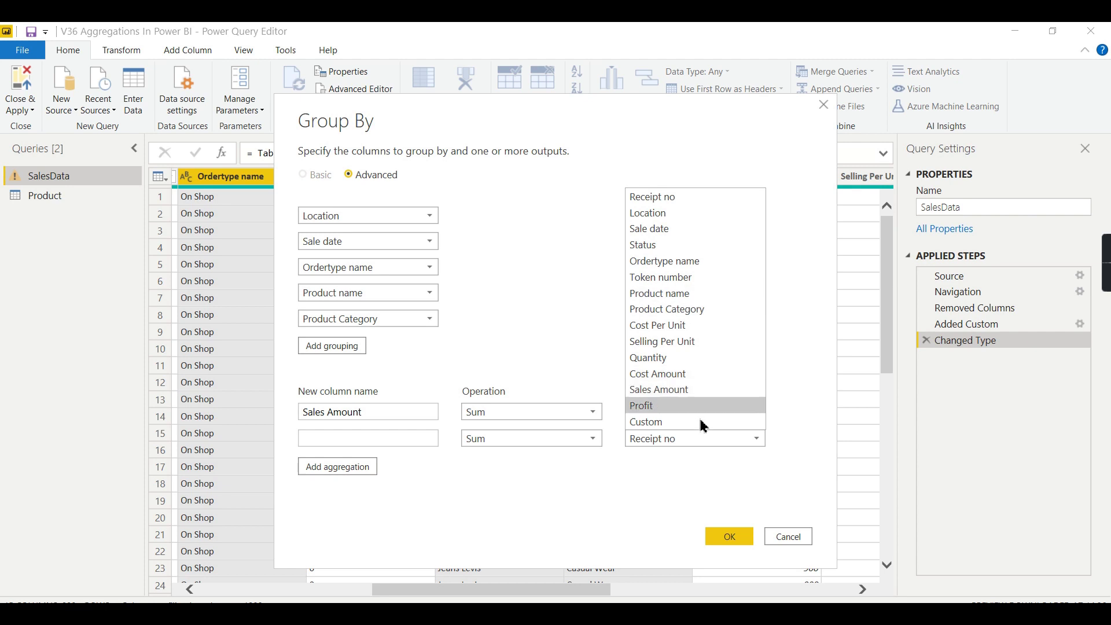
left_click(668, 406)
left_click(407, 440)
type("Profit")
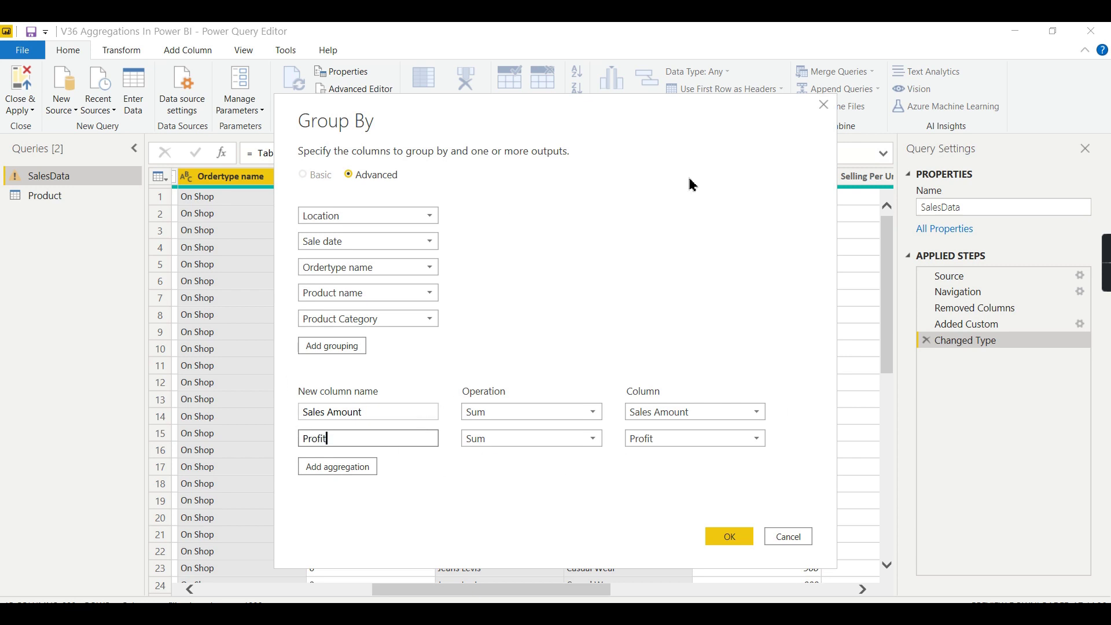
left_click(729, 536)
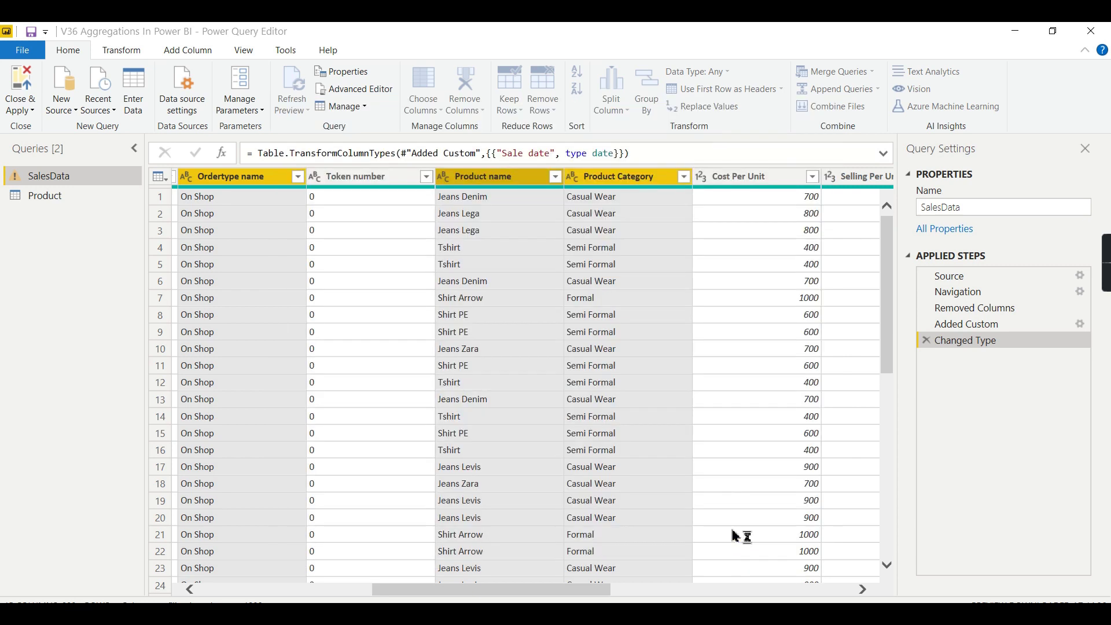
Check the grouped SalesData table, then Close & Apply to load it into the report
mouse_move(397, 590)
left_mouse_down()
mouse_move(312, 596)
mouse_move(473, 590)
left_mouse_up()
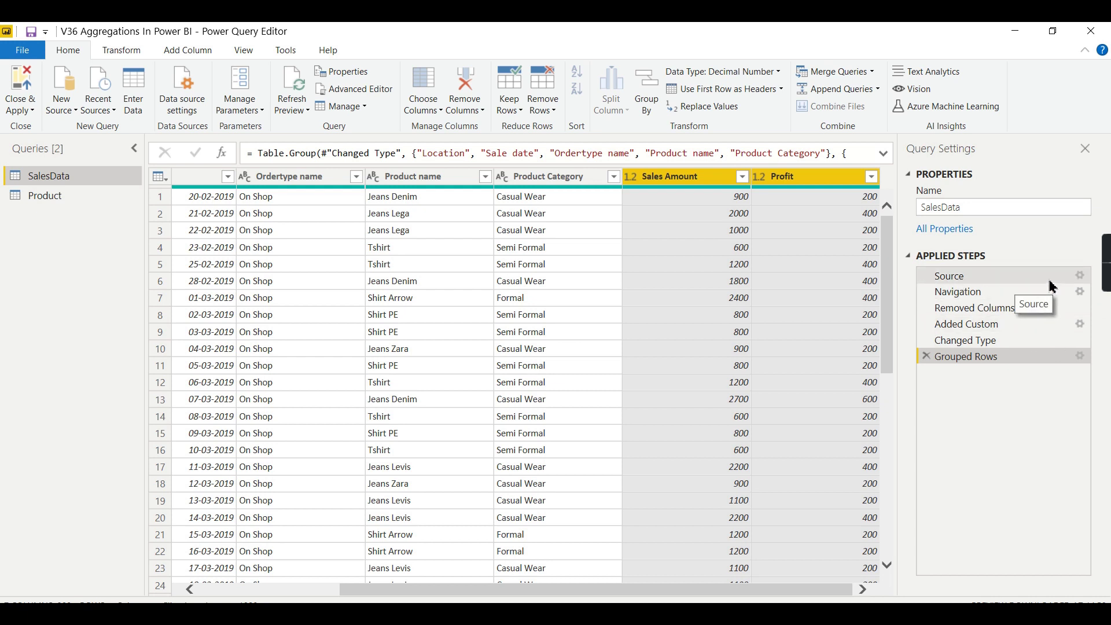
left_click(21, 107)
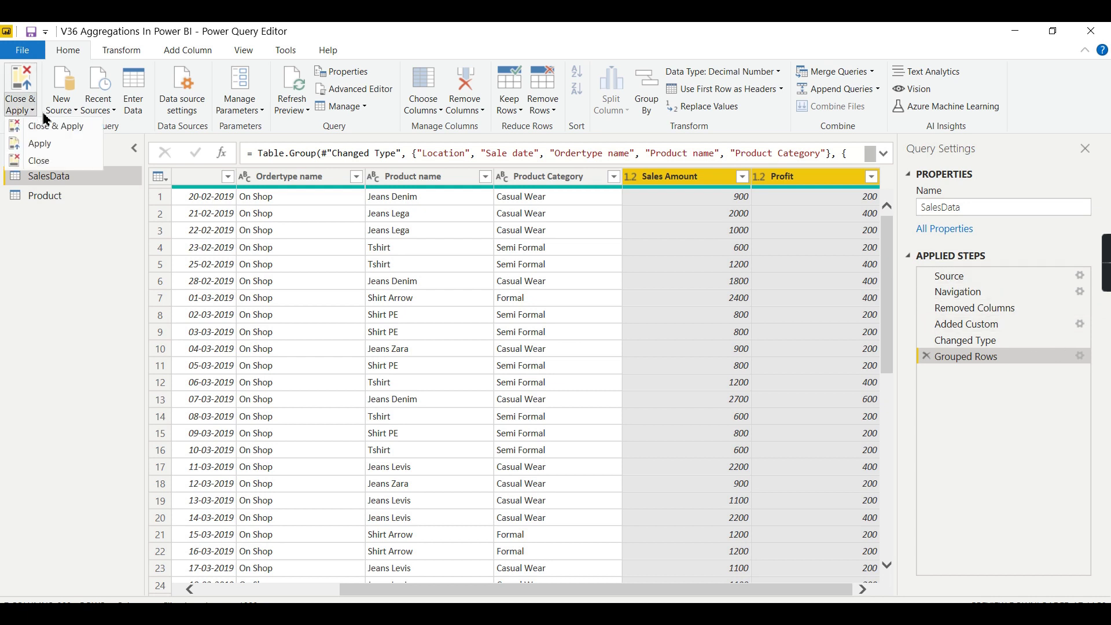
left_click(48, 127)
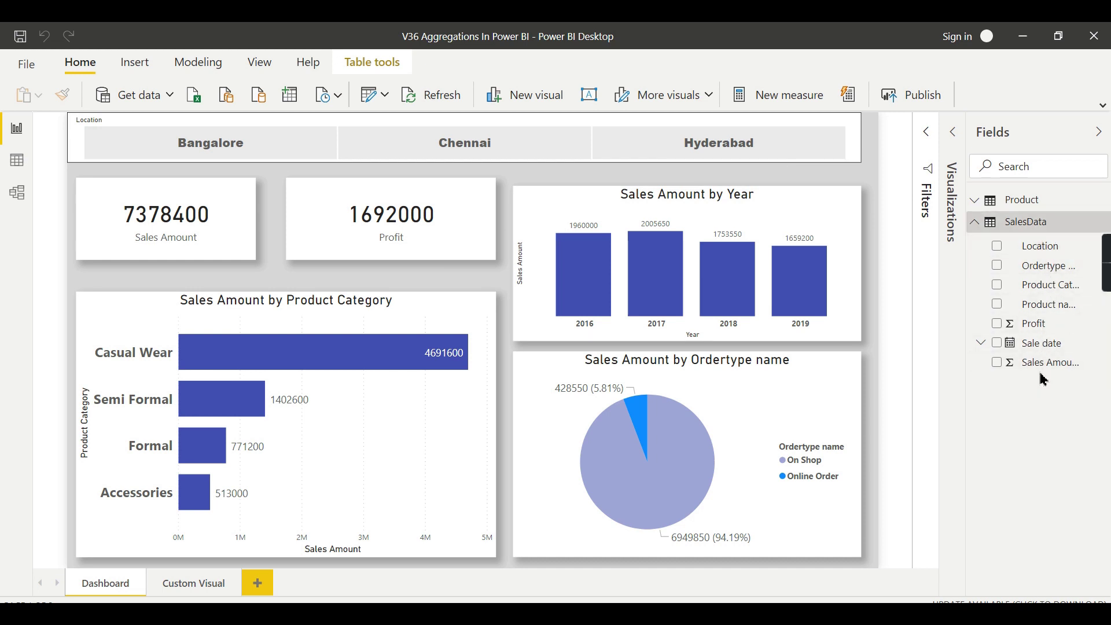
mouse_move(974, 222)
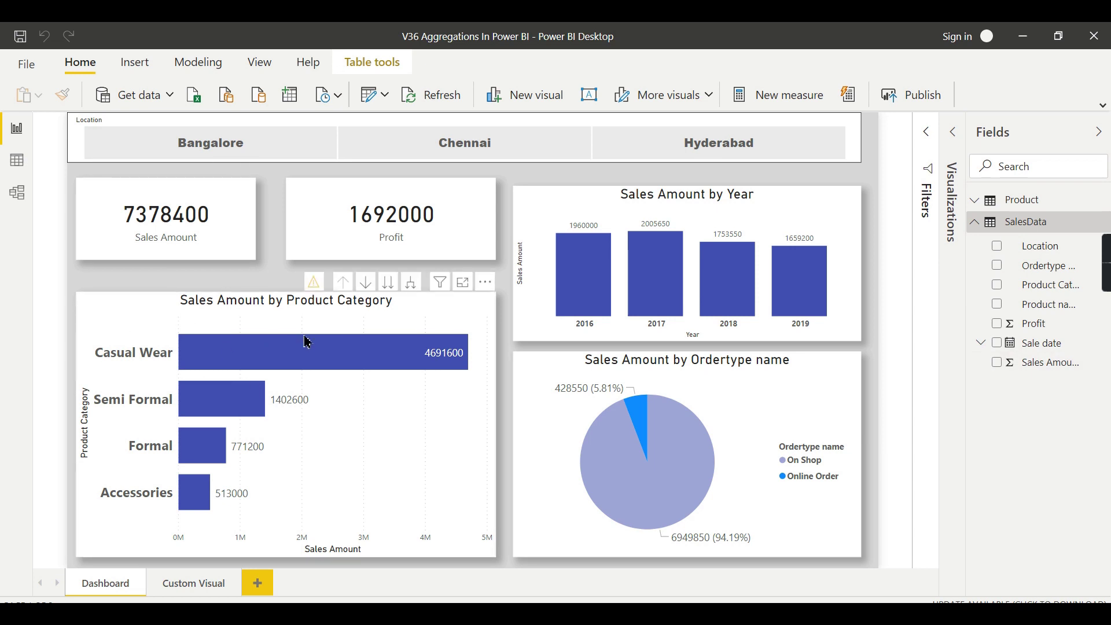
left_click(307, 342)
left_click(459, 349)
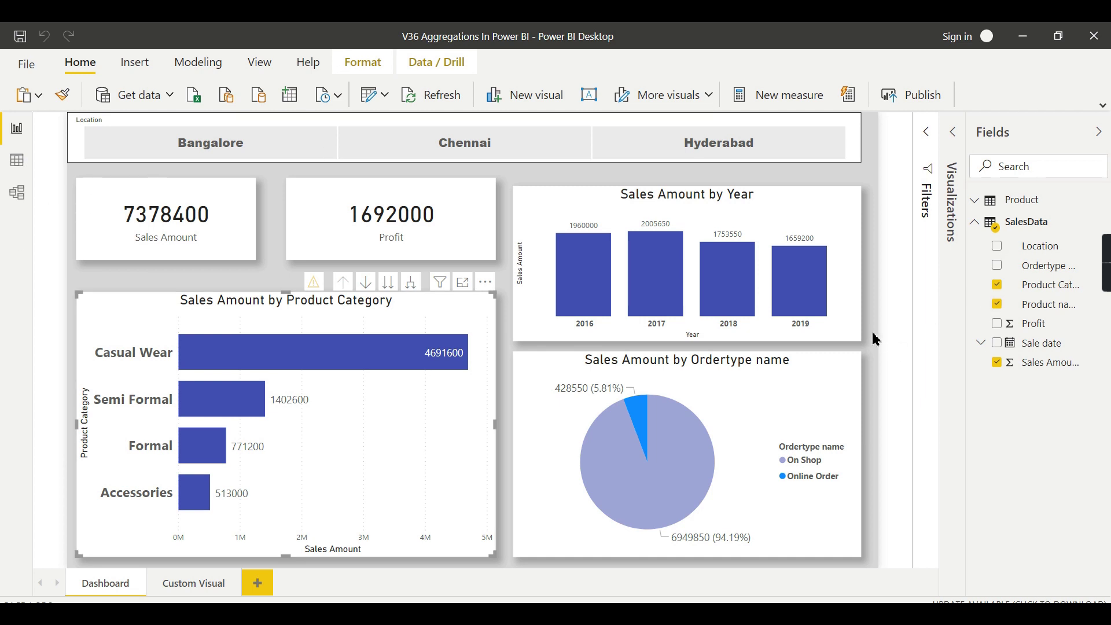
left_click(17, 193)
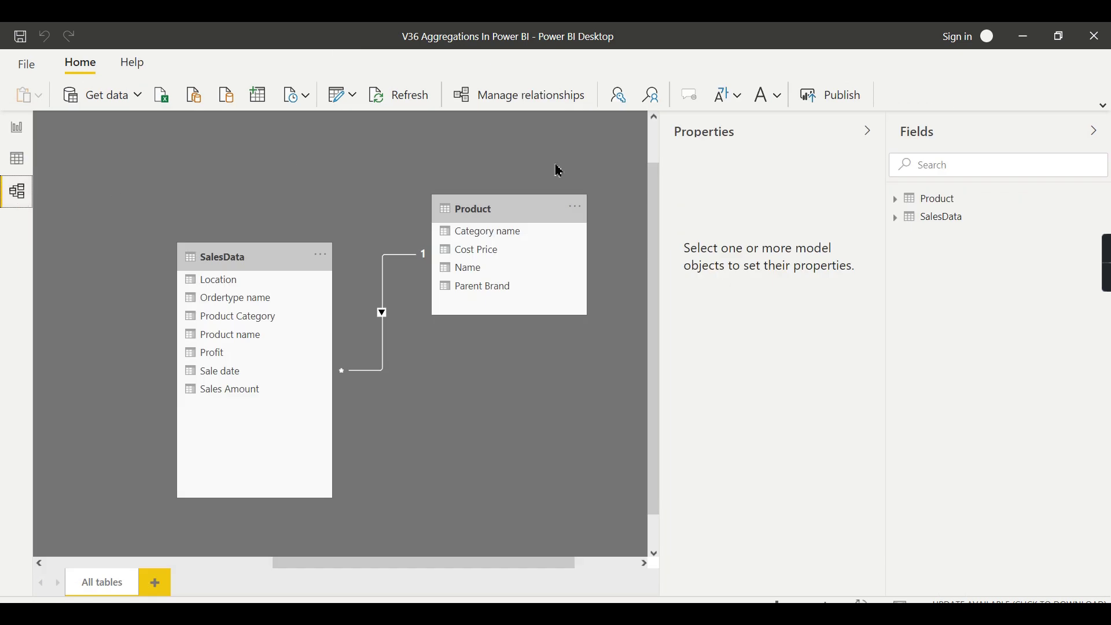
left_click(937, 218)
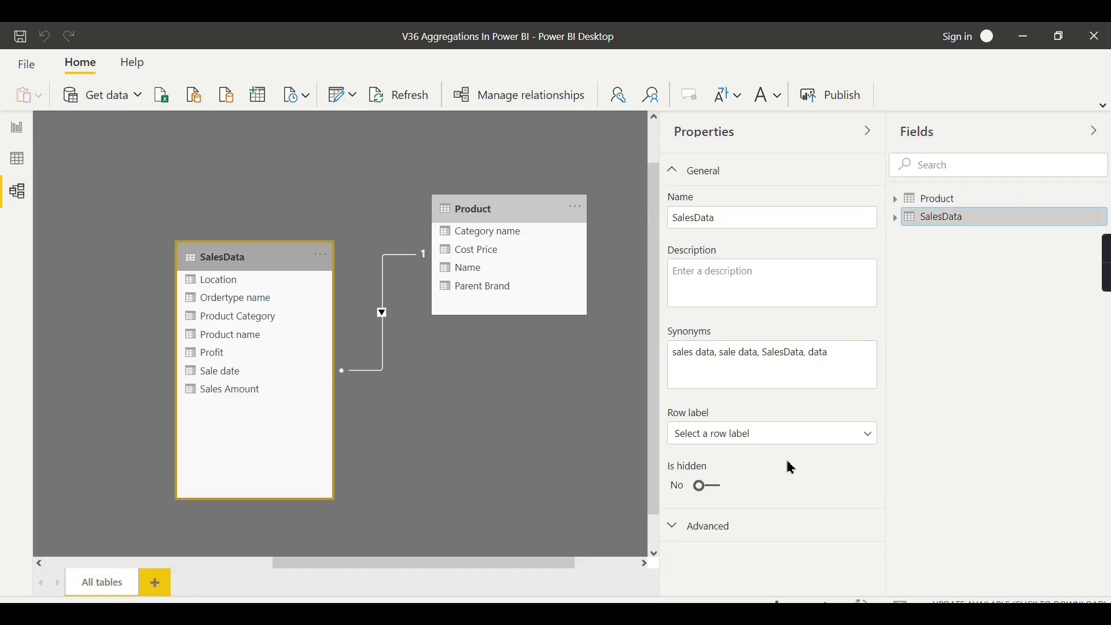
left_click(734, 526)
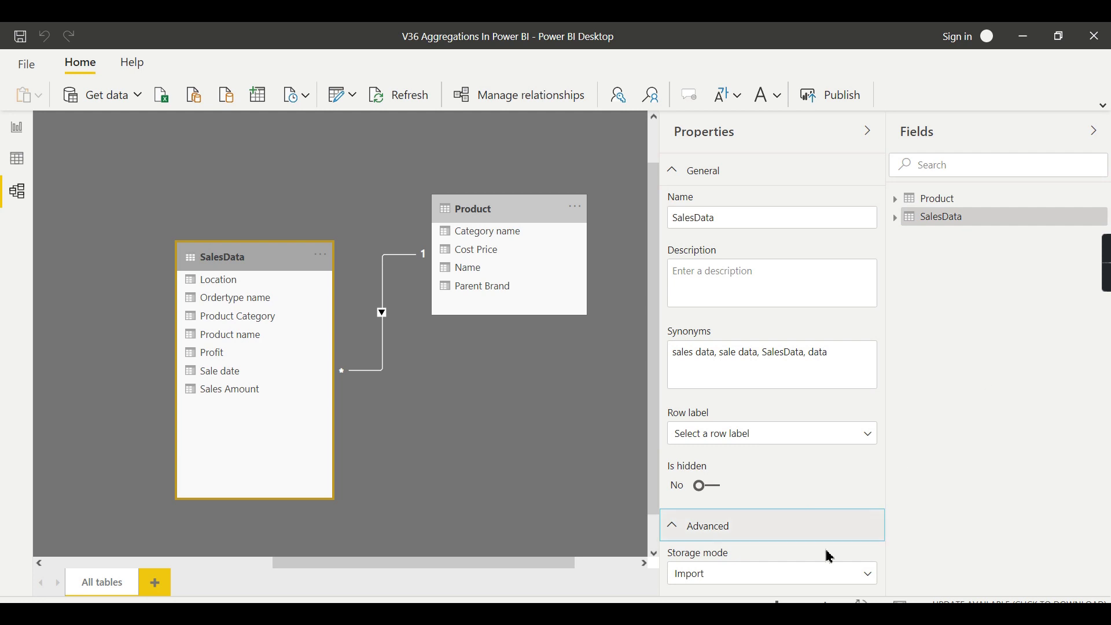
left_click(774, 576)
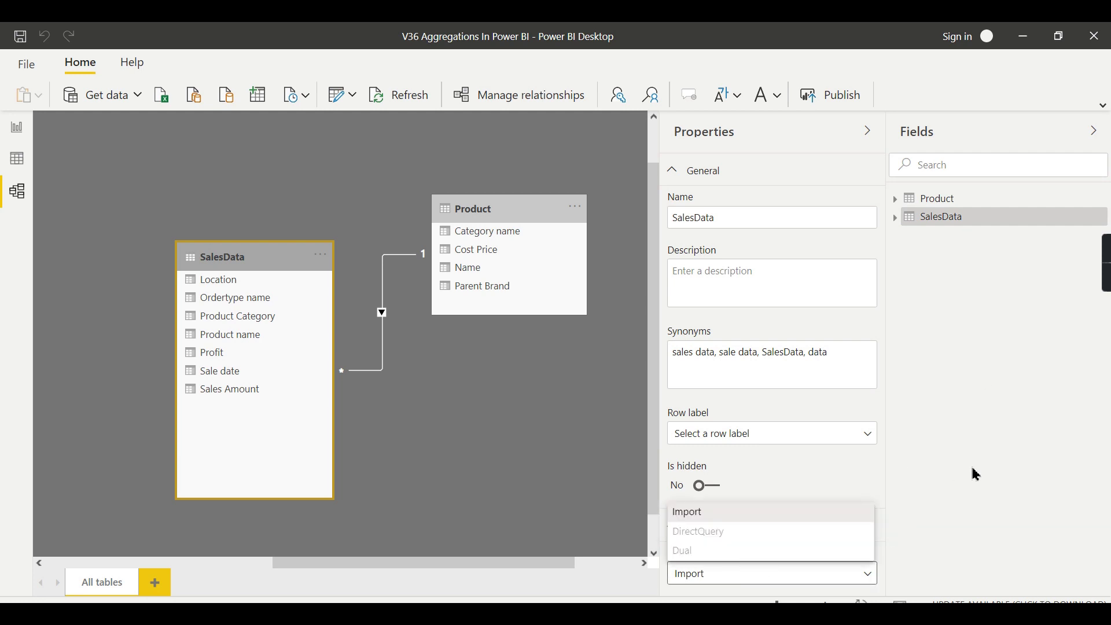
left_click(1062, 441)
left_click(248, 160)
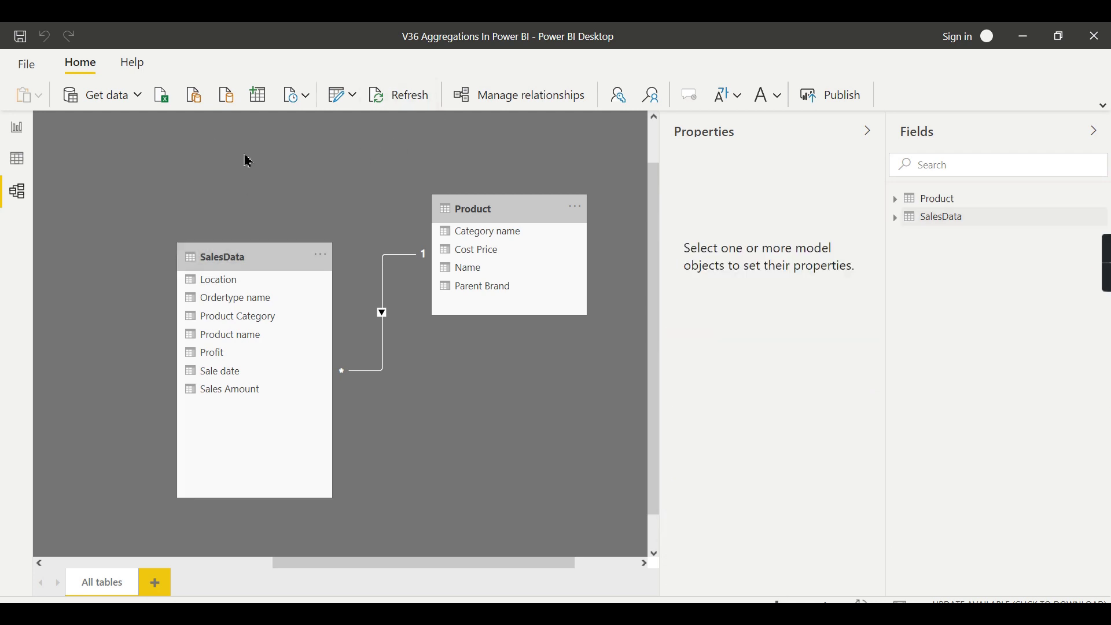
left_click(17, 127)
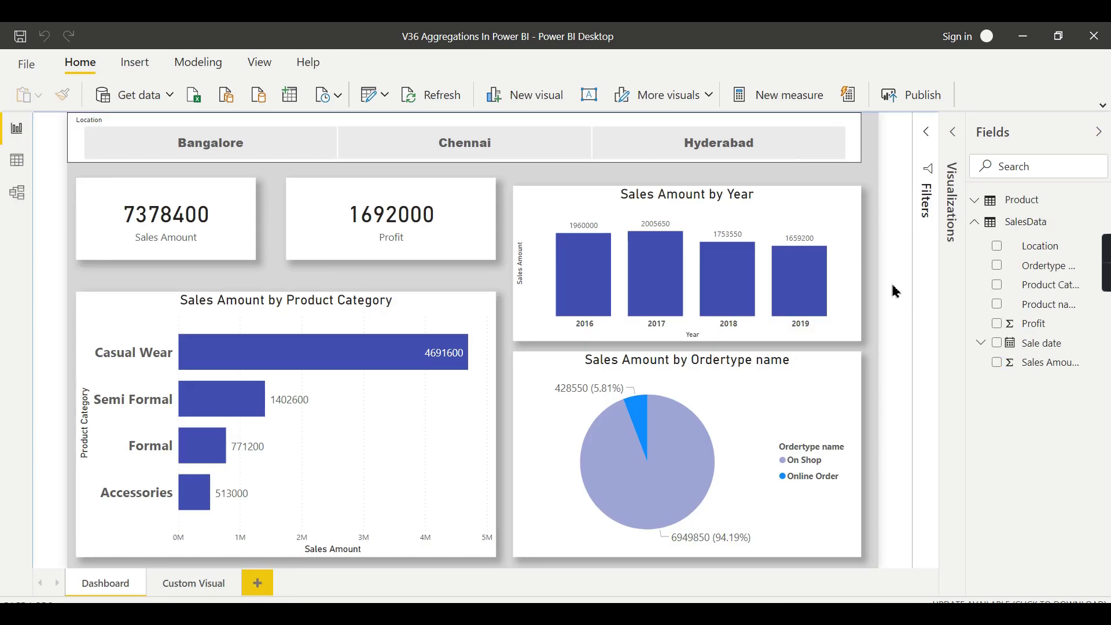